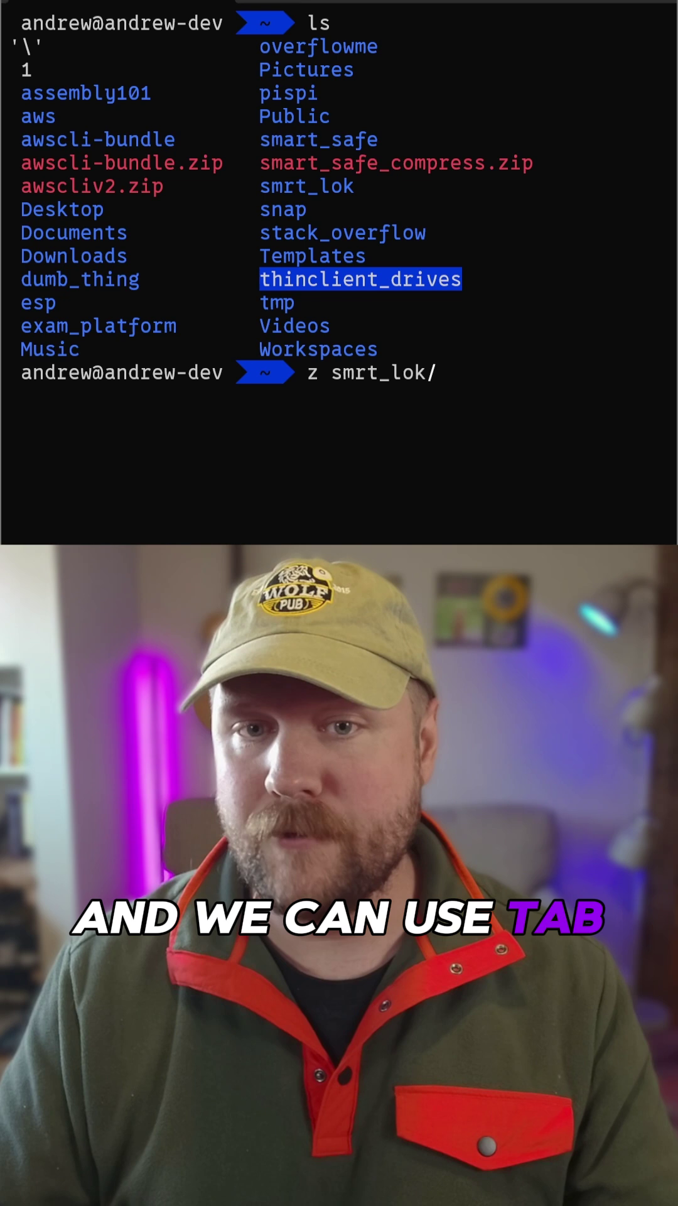
Step: Jump to smrt_lok with z, list its contents, then jump into buildroot
{"action": "key", "text": "Return"}
{"action": "type", "text": "l"}
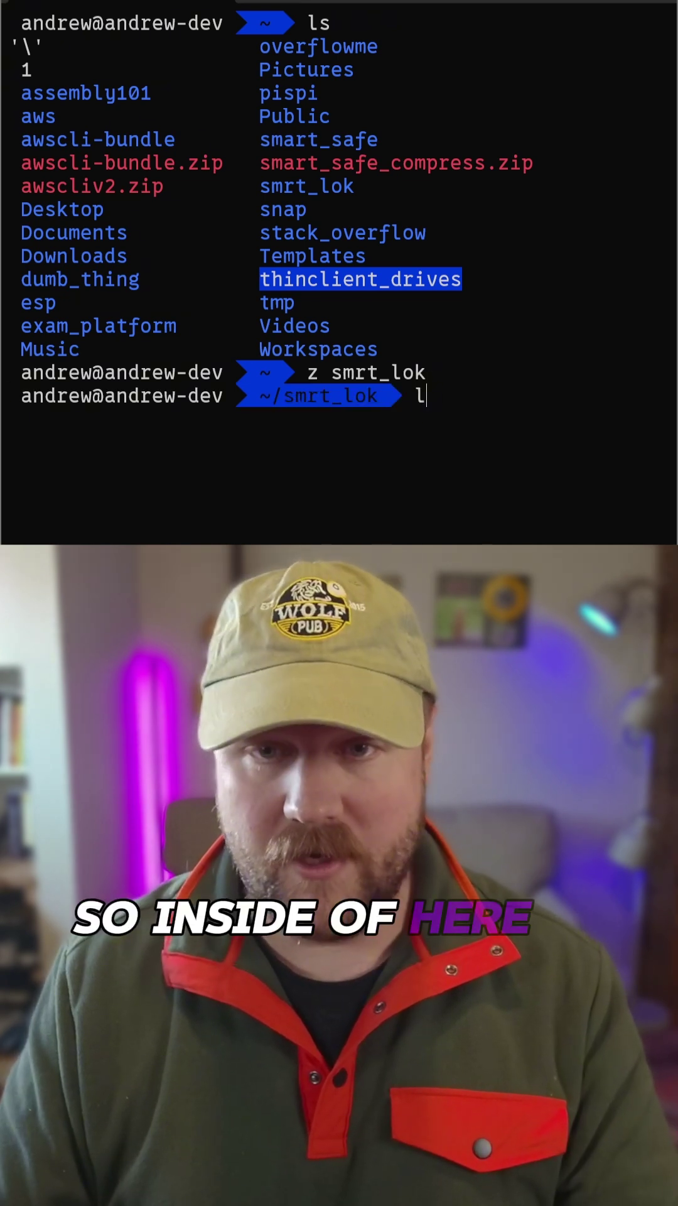
{"action": "type", "text": "s"}
{"action": "key", "text": "Return"}
{"action": "type", "text": "z build"}
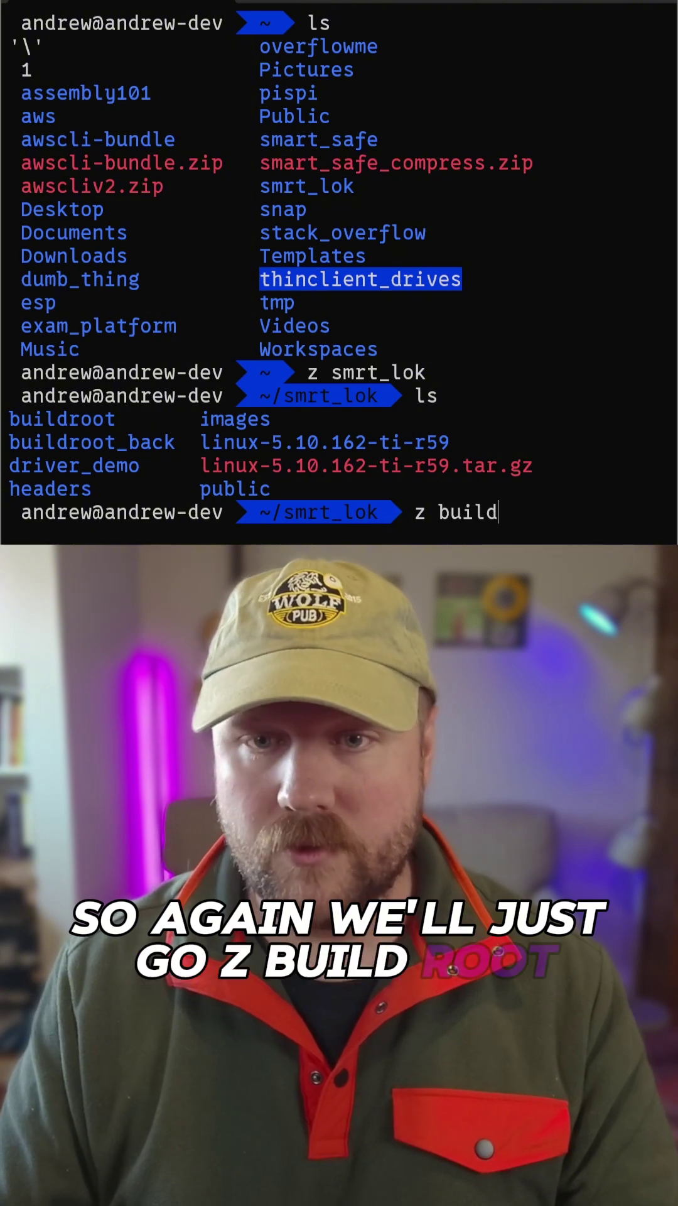
{"action": "type", "text": "root"}
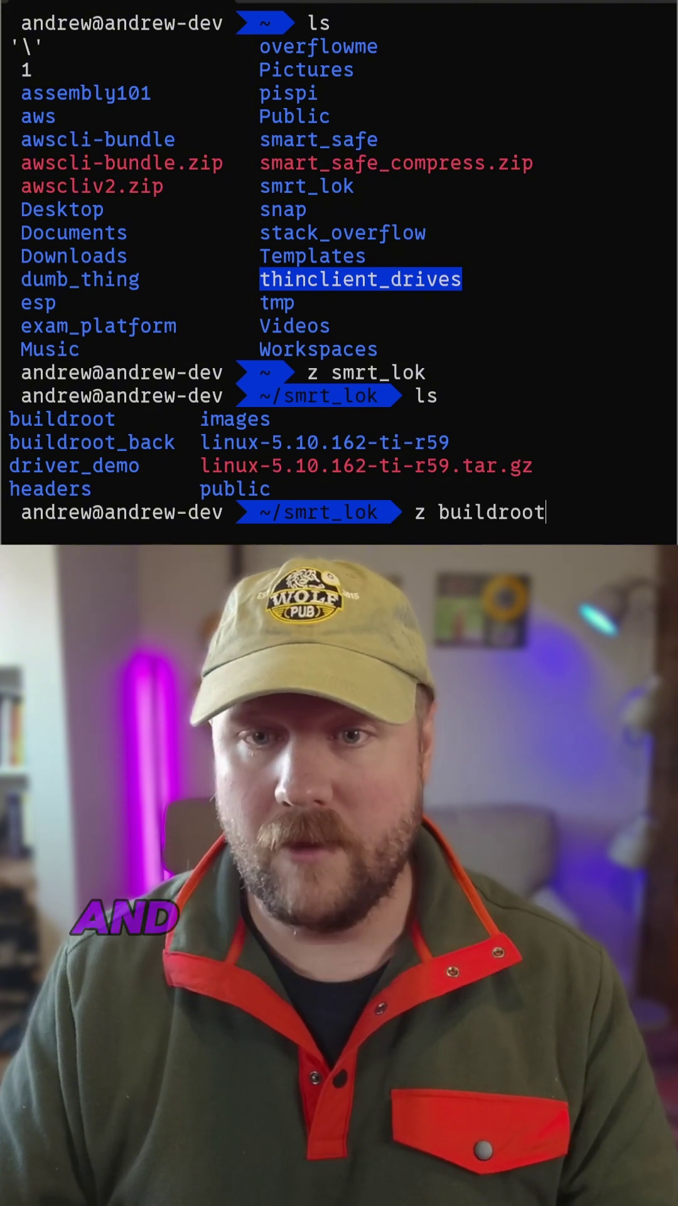
{"action": "key", "text": "Return"}
{"action": "type", "text": "cl"}
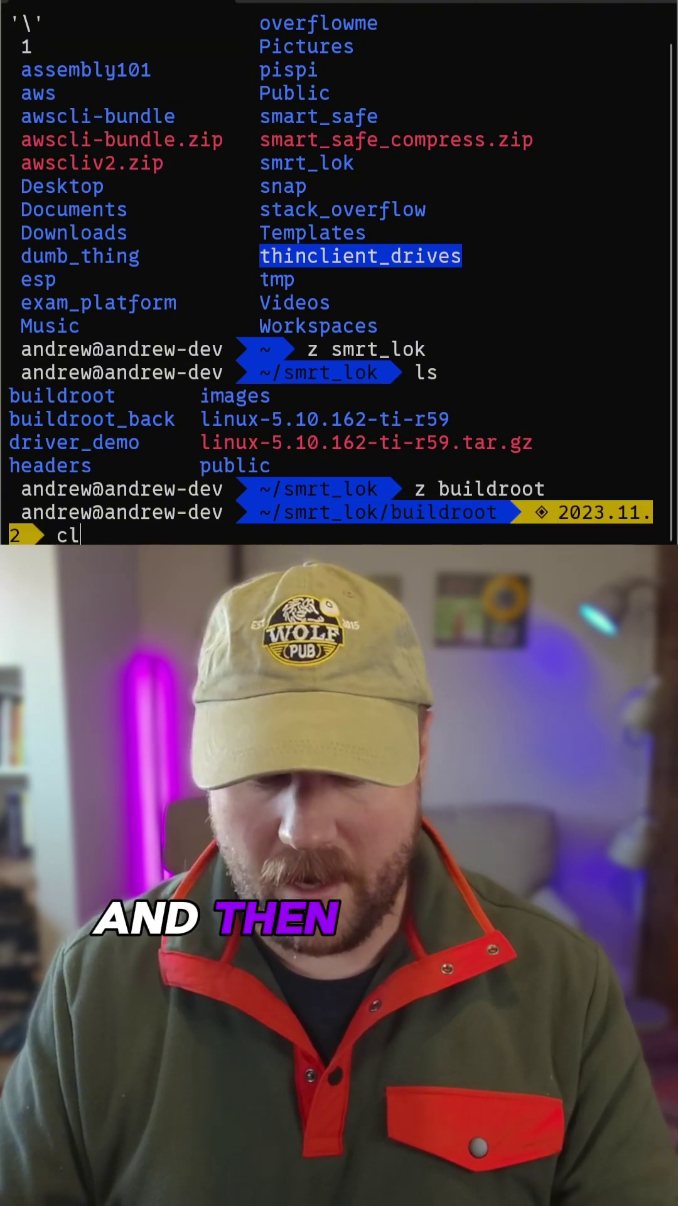
{"action": "type", "text": "ear"}
Step: Clear the screen, jump into custom_apps, and list its contents
{"action": "key", "text": "Return"}
{"action": "key", "text": "Return"}
{"action": "type", "text": "z custom_apps"}
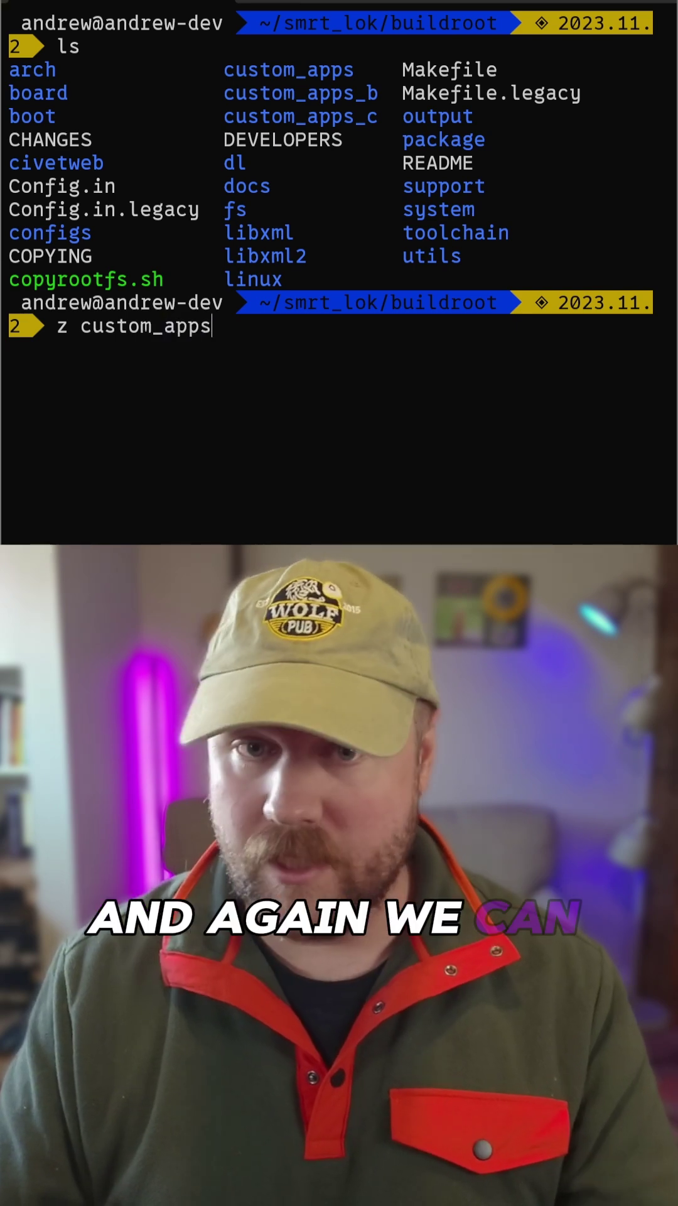
{"action": "key", "text": "Return"}
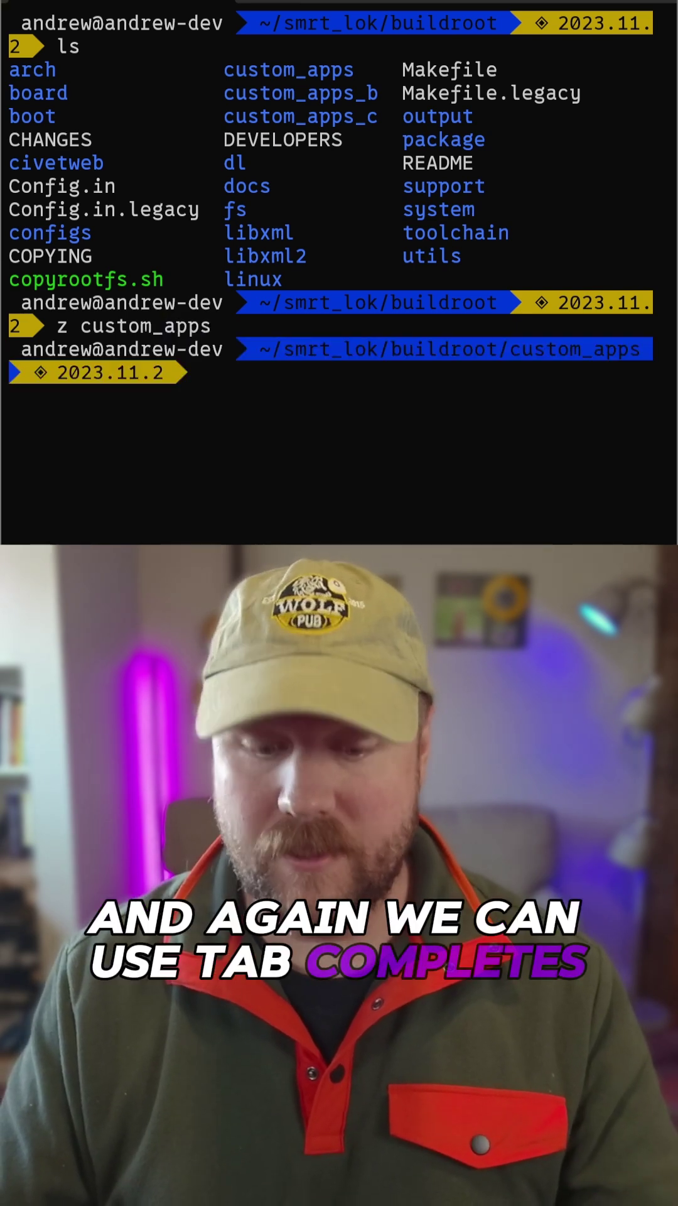
{"action": "type", "text": "ls"}
{"action": "key", "text": "Return"}
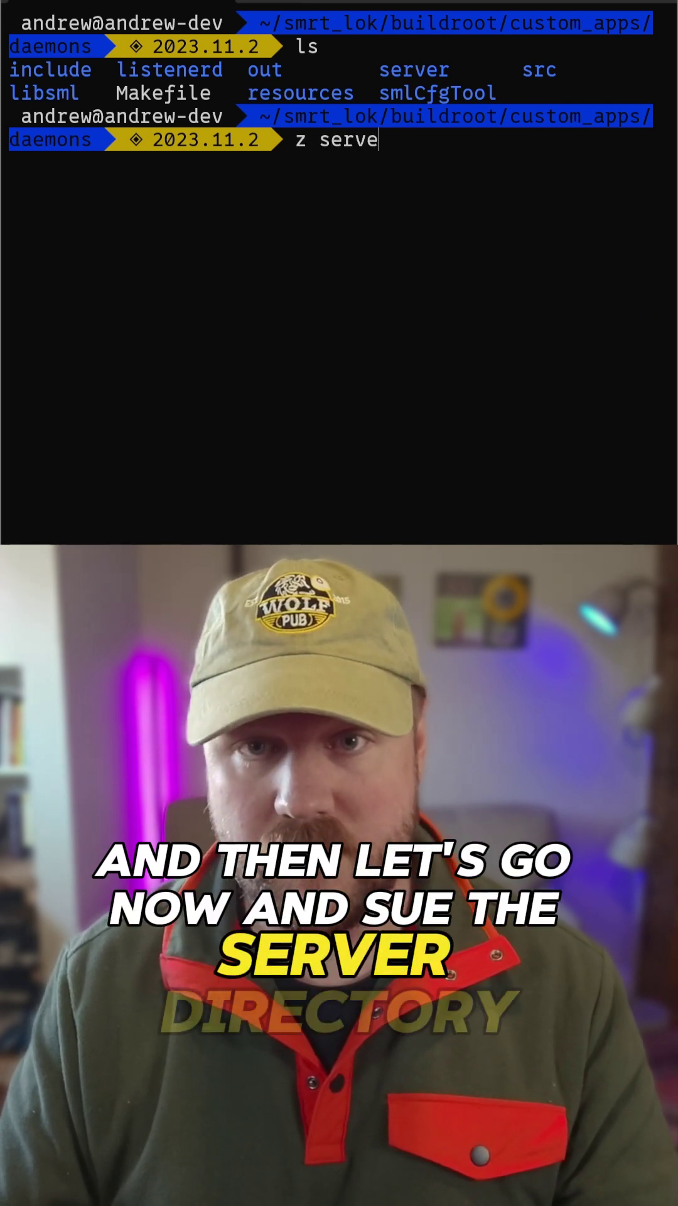
{"action": "type", "text": "r"}
{"action": "type", "text": "ls"}
Step: Enter the server folder, then abandon the half-typed ../../../custom_apps and ~/ paths
{"action": "key", "text": "Return"}
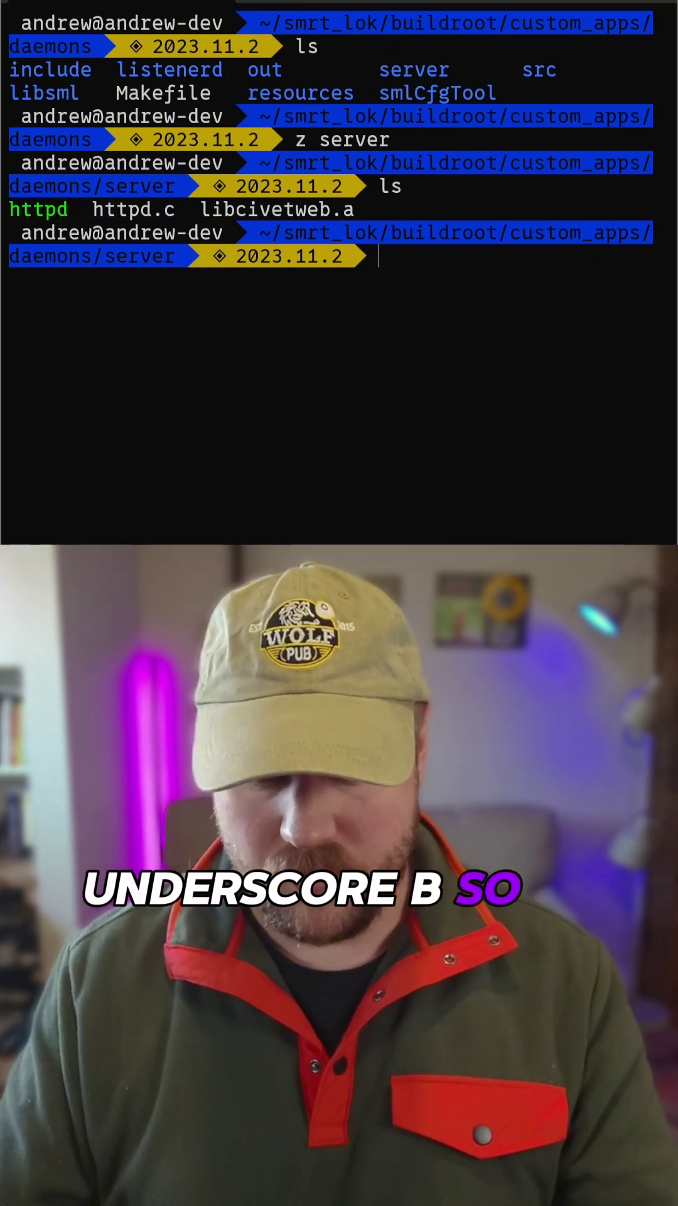
{"action": "type", "text": "cd "}
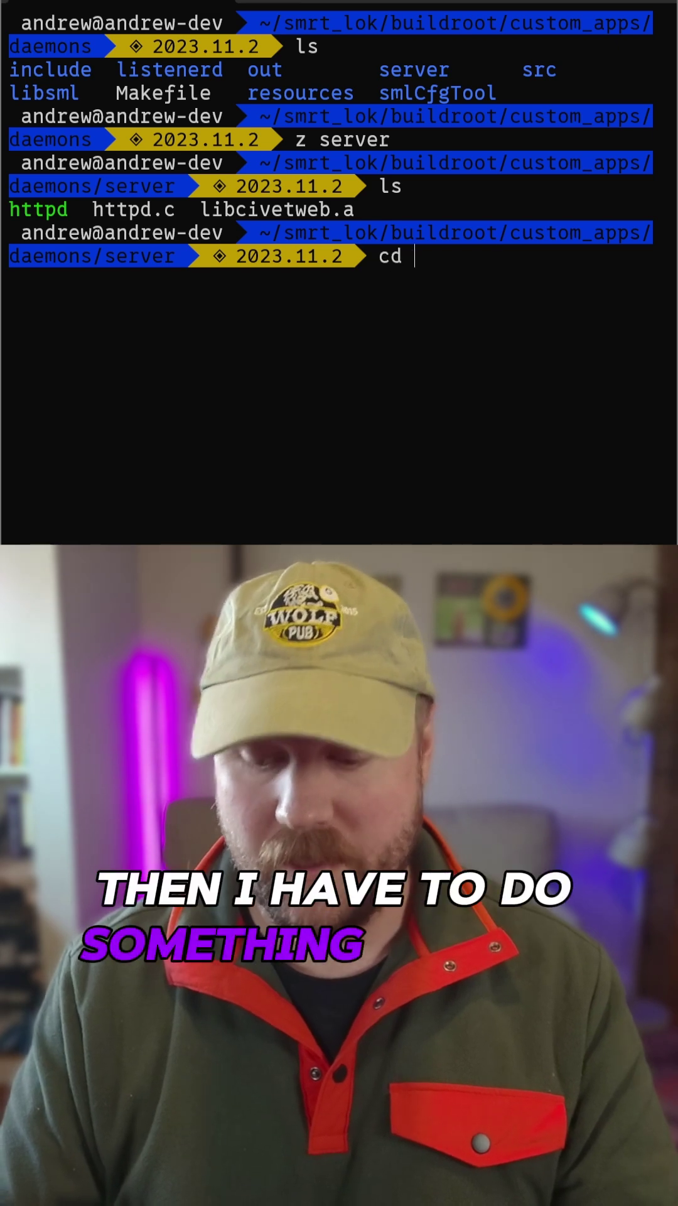
{"action": "type", "text": "../../"}
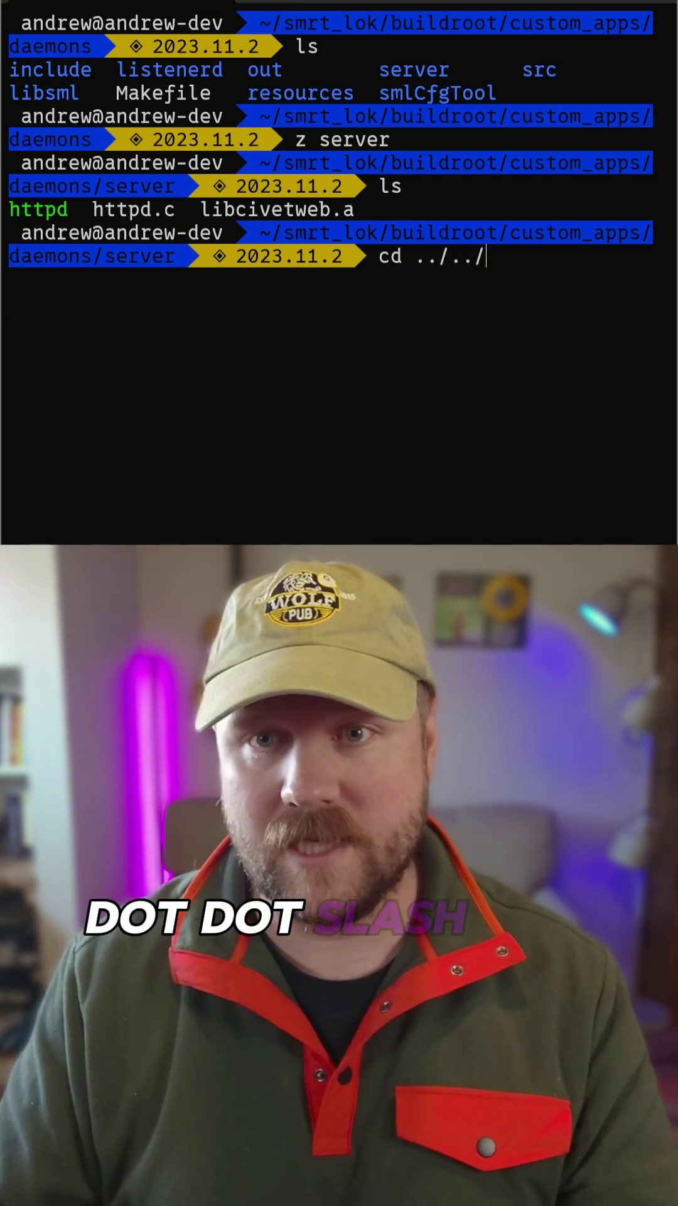
{"action": "type", "text": "custom_apps_"}
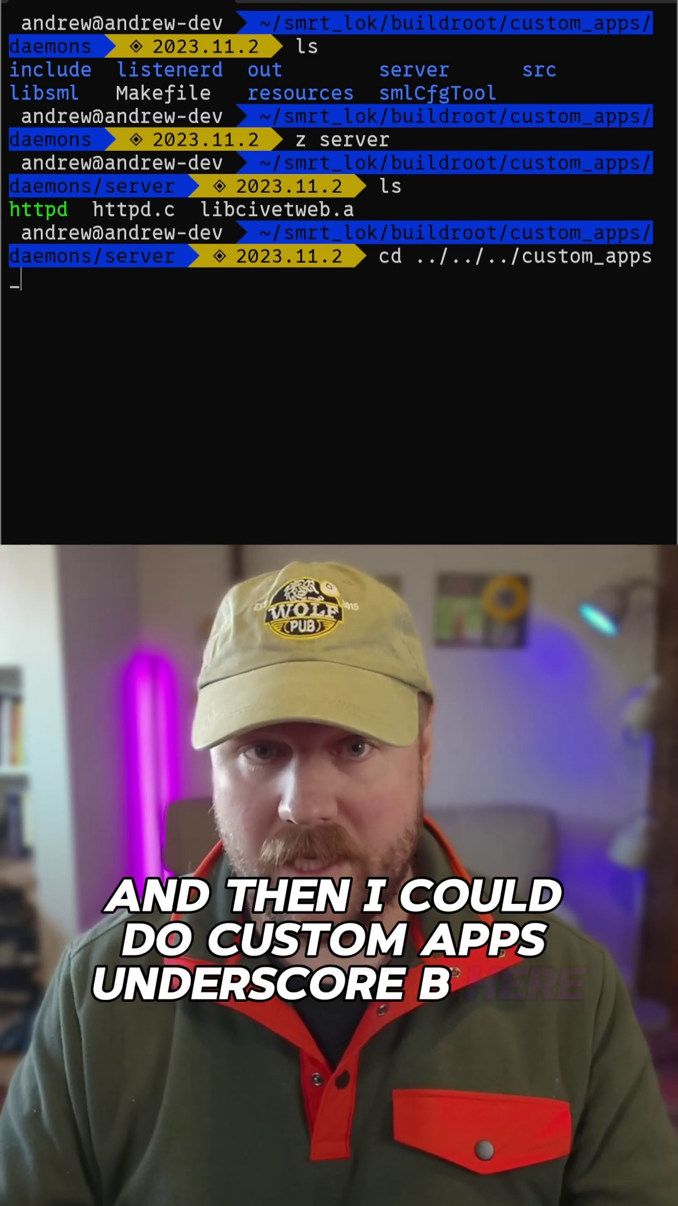
{"action": "key", "text": "ctrl+c"}
{"action": "type", "text": "cd ~"}
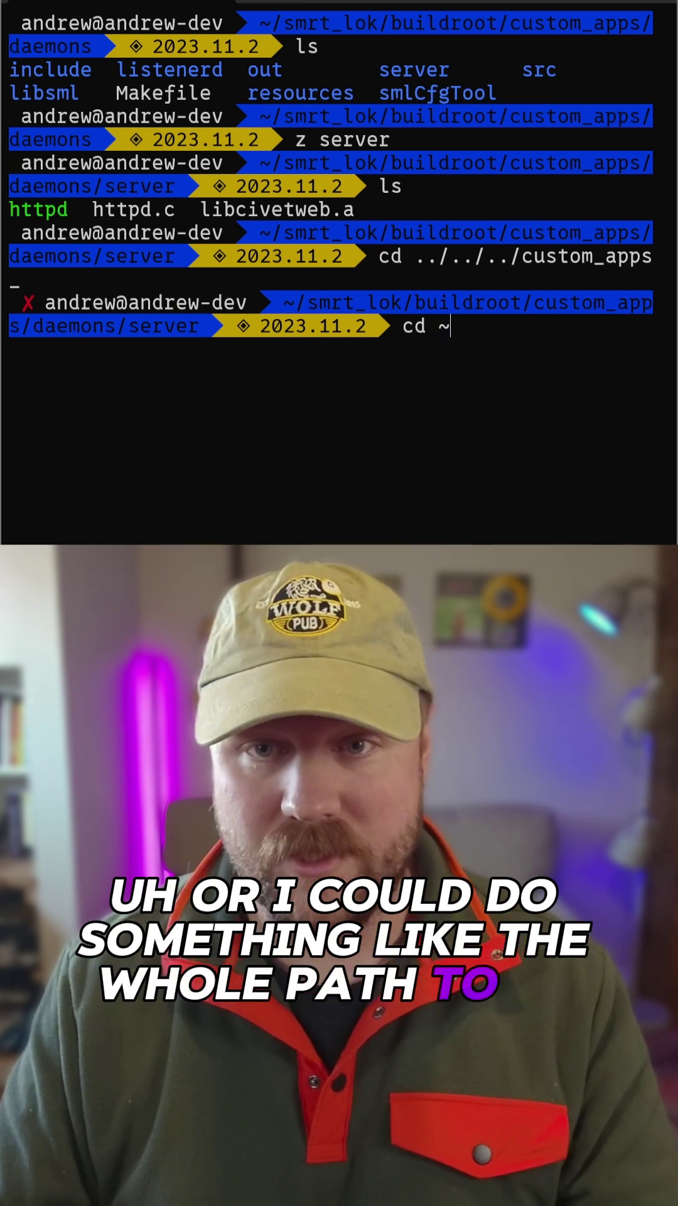
{"action": "type", "text": "/"}
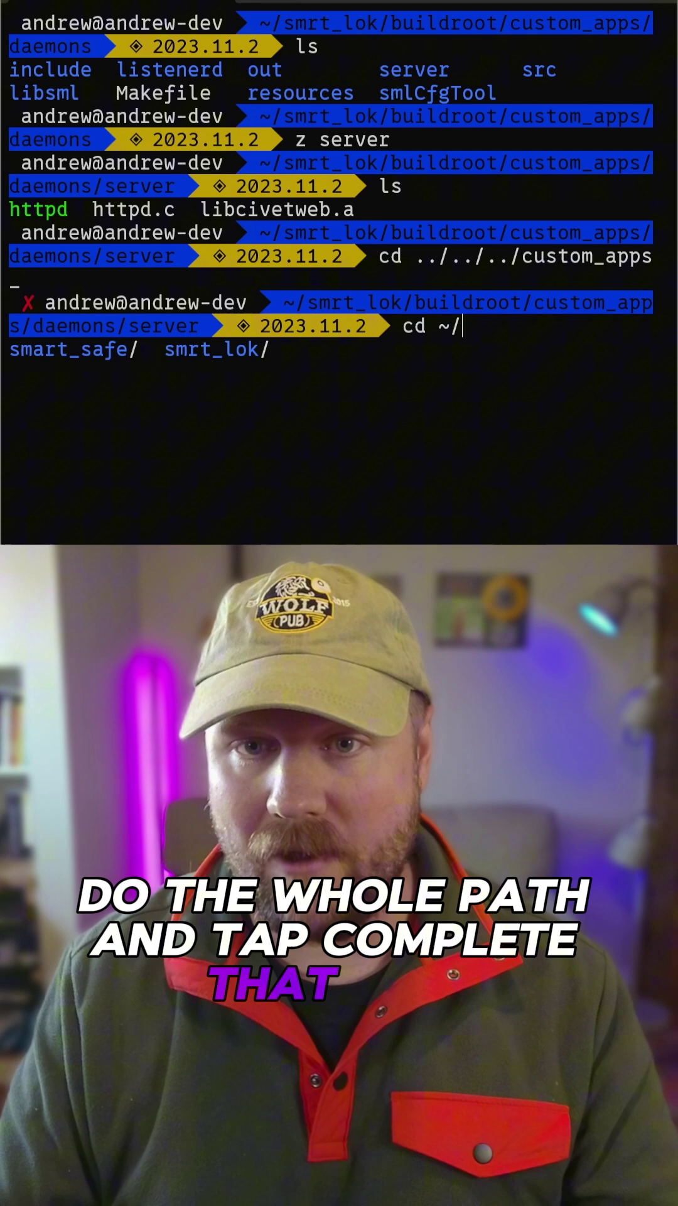
{"action": "key", "text": "BackSpace"}
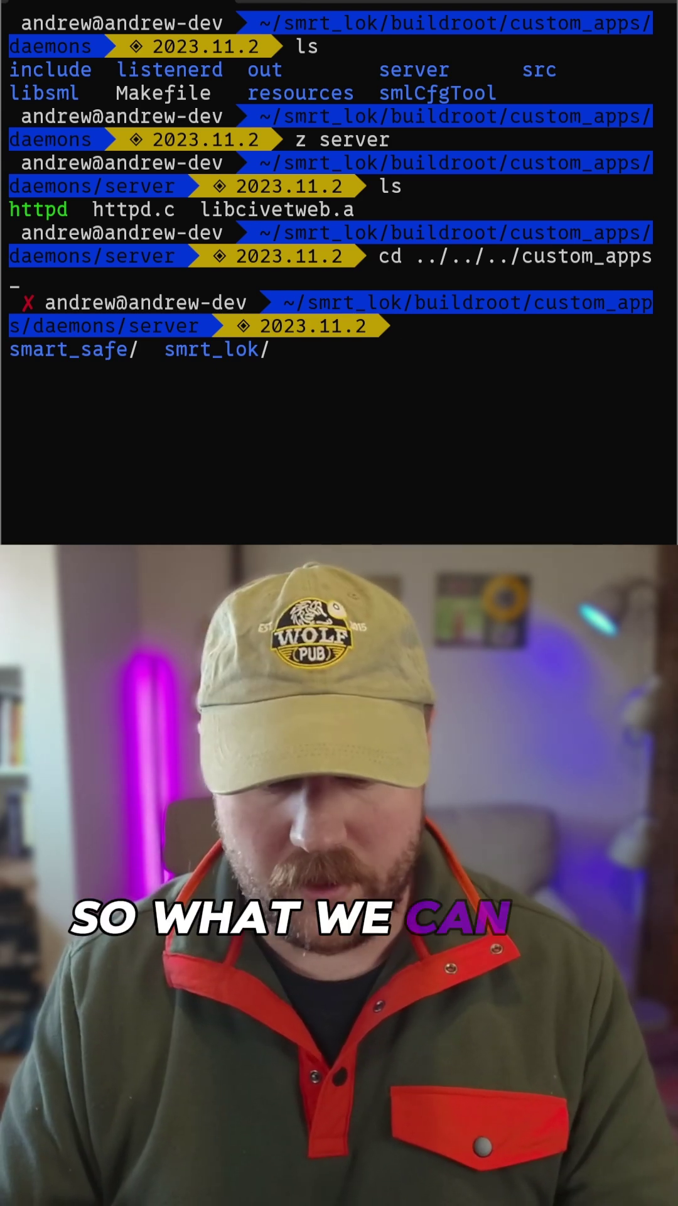
{"action": "type", "text": "zcustom_apps_b"}
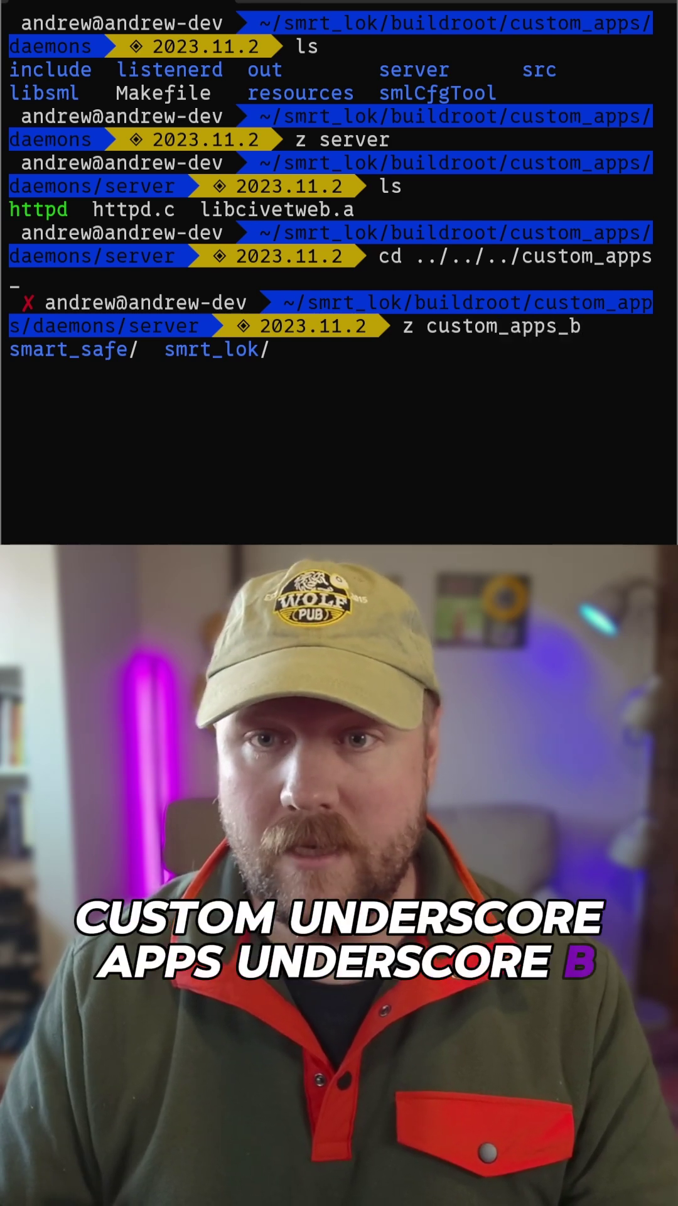
Step: Jump into custom_apps_b, return to server with 'z -', and clear the screen
{"action": "key", "text": "Return"}
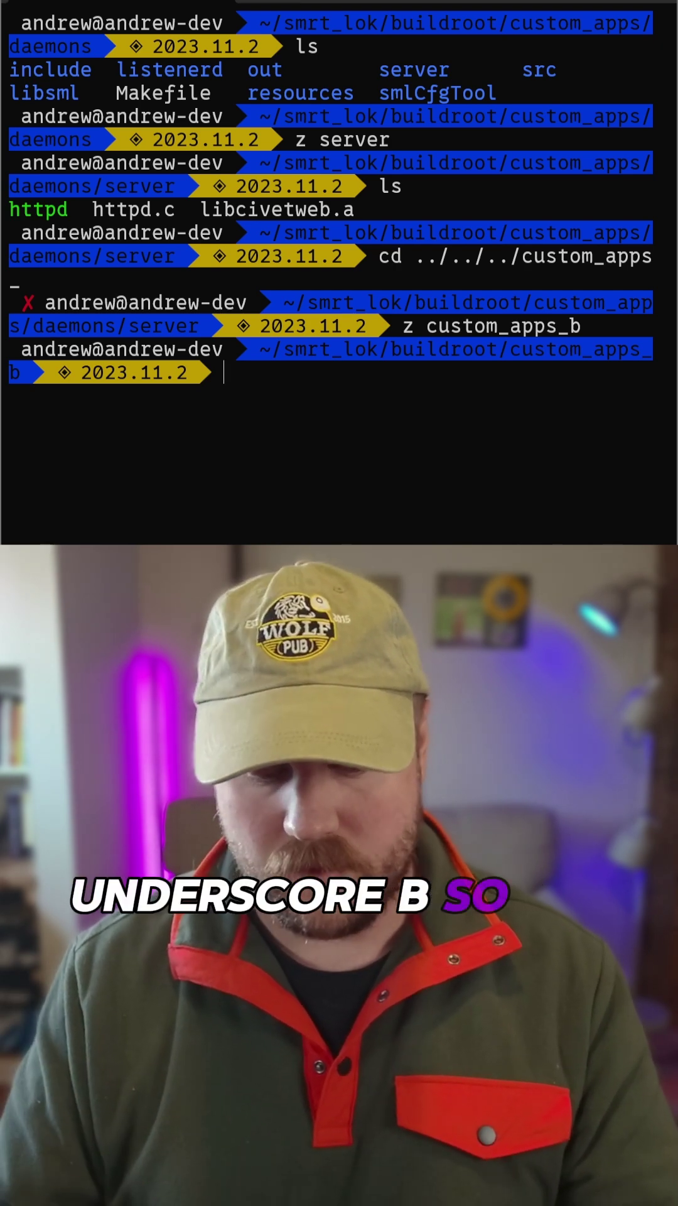
{"action": "type", "text": "z -"}
{"action": "key", "text": "Return"}
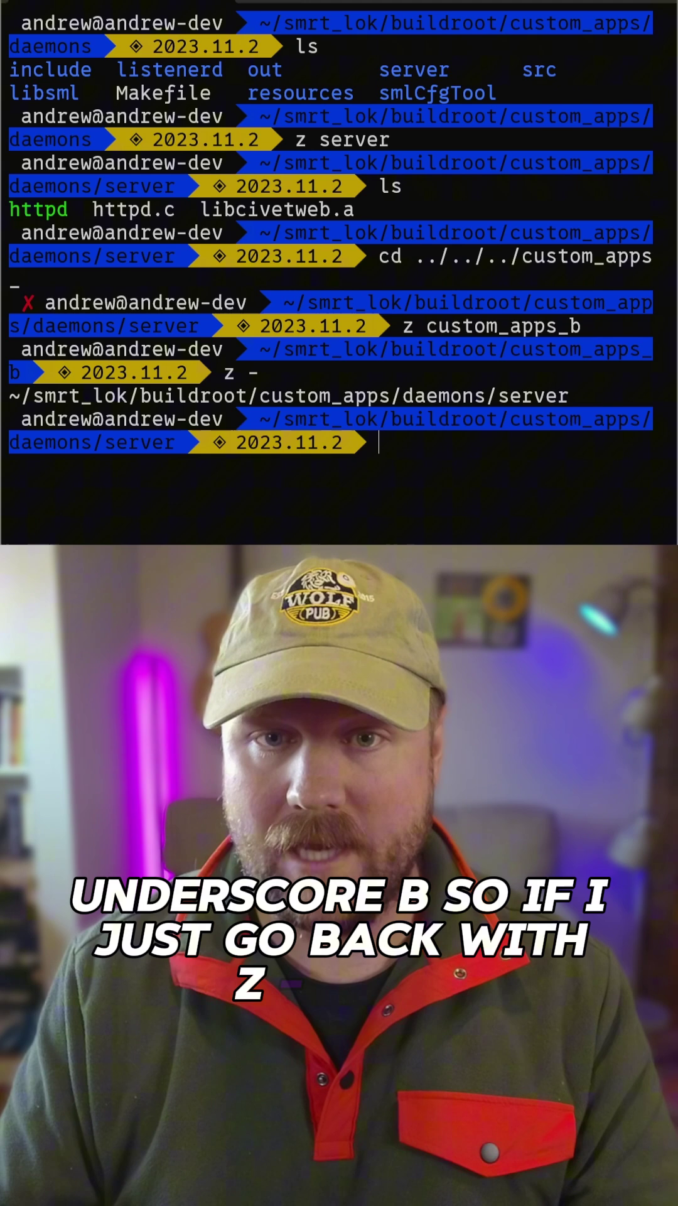
{"action": "key", "text": "ctrl+l"}
{"action": "type", "text": "z custom_apps_b server"}
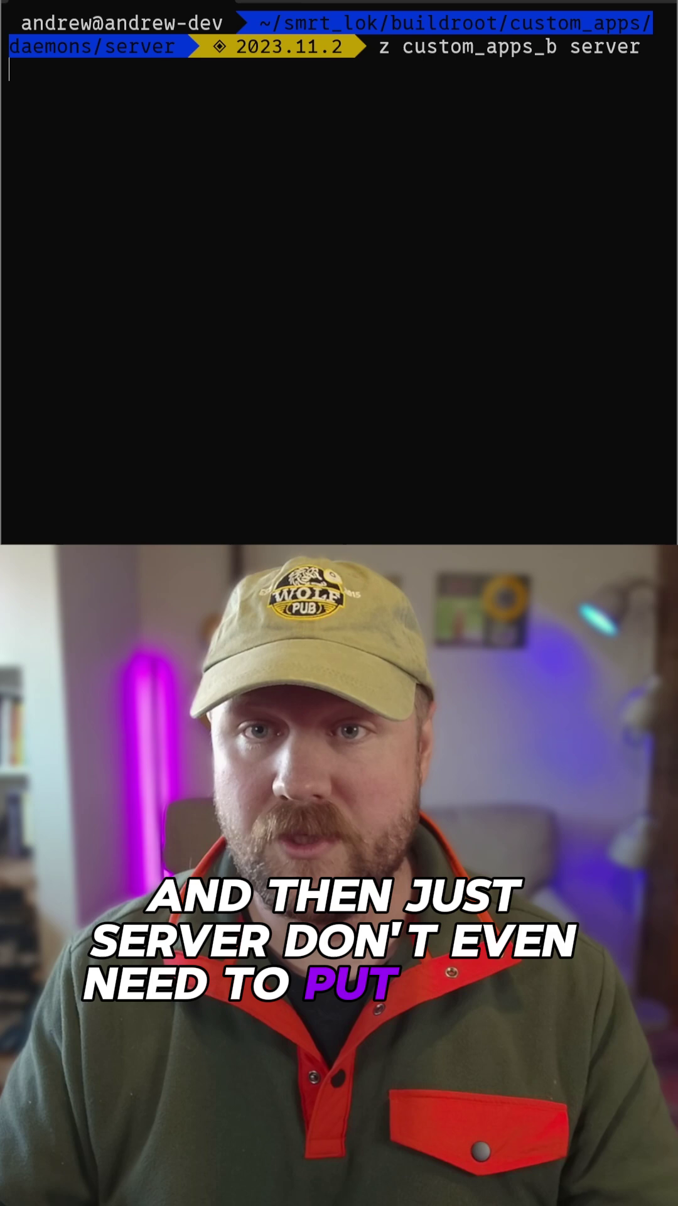
Step: Run 'z custom_apps_b server' to reach custom_apps_b/daemons/server
{"action": "key", "text": "Return"}
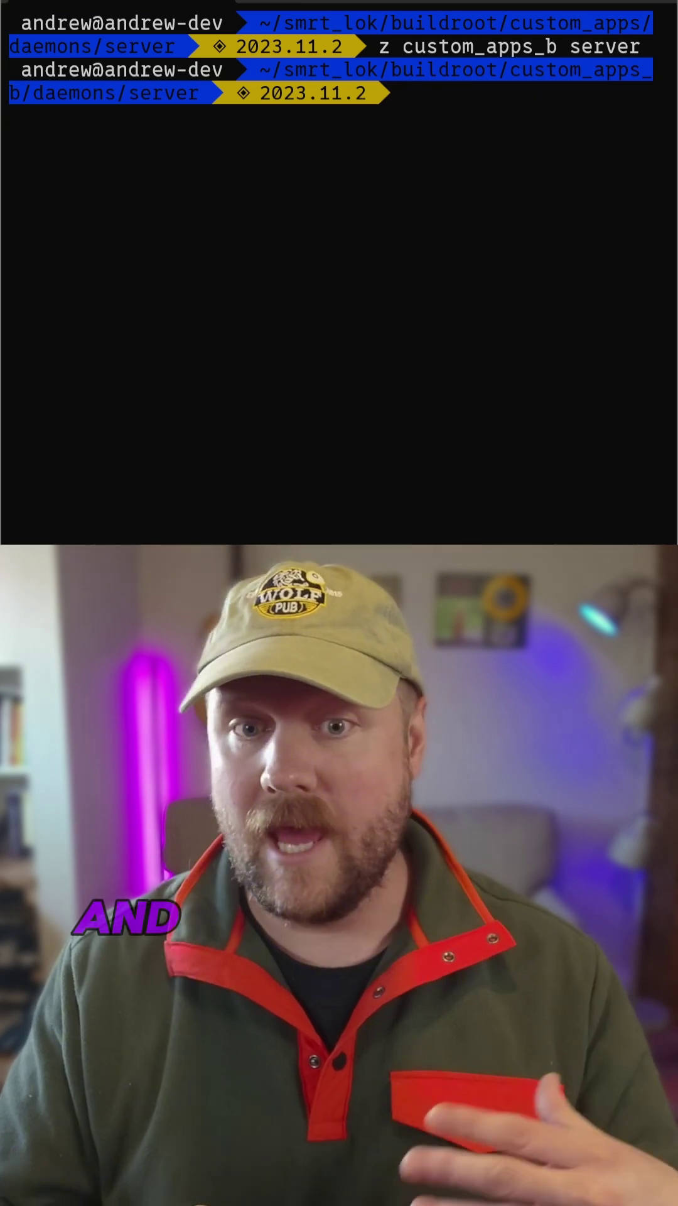